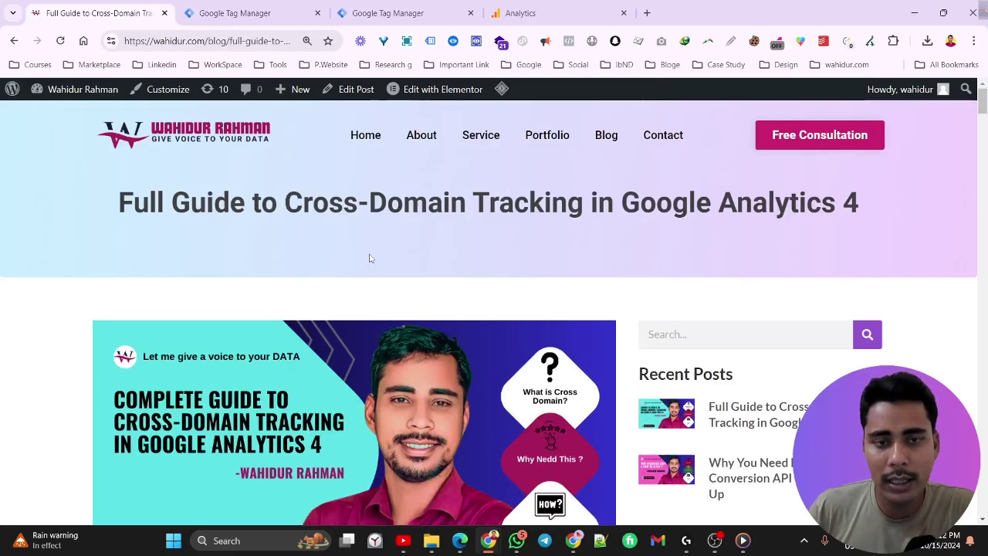
- Scroll the wahidur.com cross-domain guide and highlight the wahidur.com domain in the address bar
scroll(369, 259, down, 3)
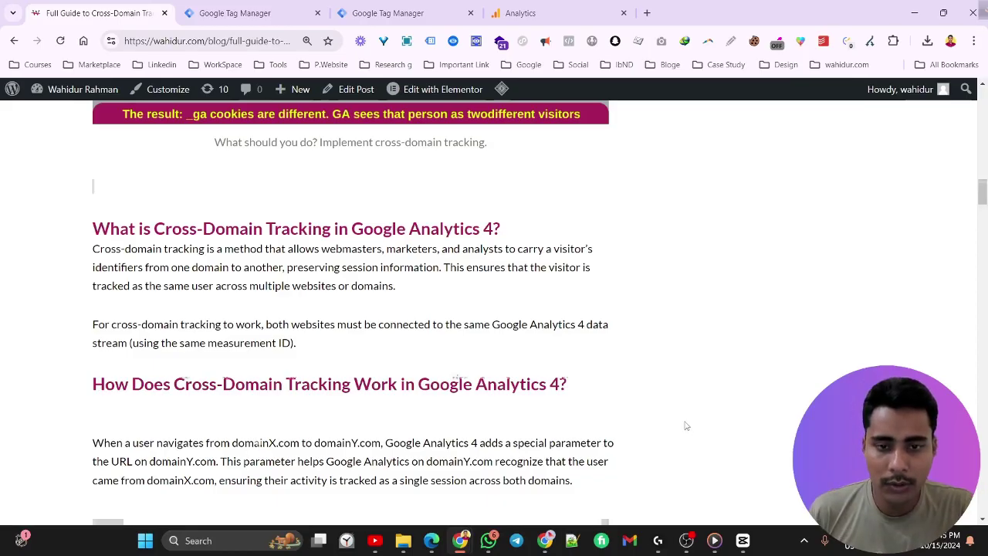
scroll(680, 421, up, 1)
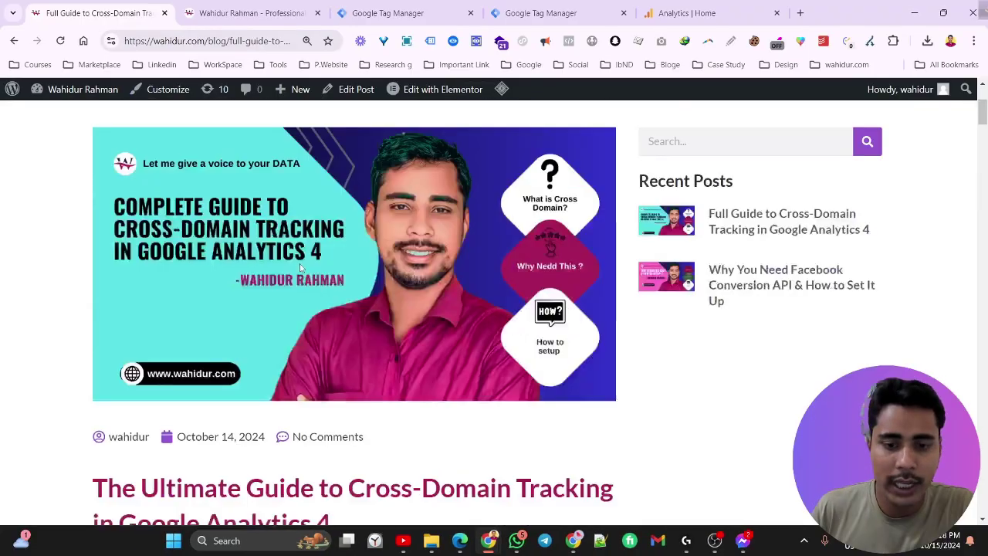
scroll(403, 203, up, 3)
drag(207, 40, 125, 40)
- Look over the themetricsmonkey.com homepage, then return to the wahidur.com blog post
click(251, 13)
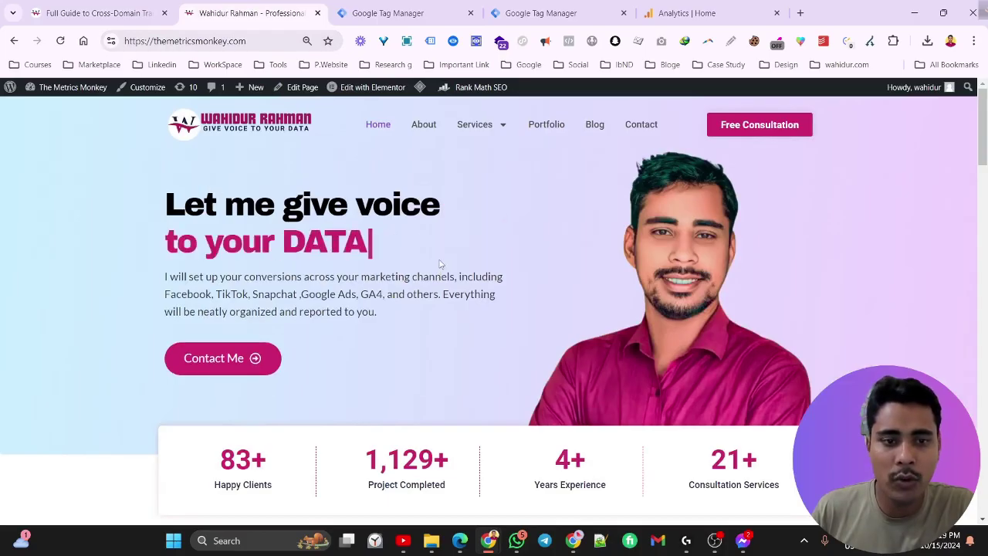
scroll(440, 264, down, 2)
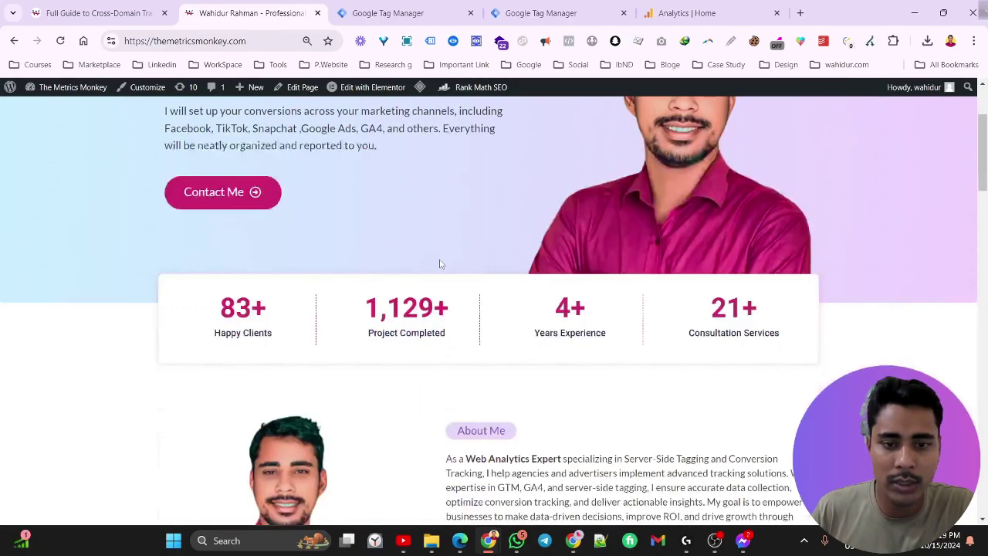
scroll(440, 263, up, 1)
scroll(440, 262, down, 2)
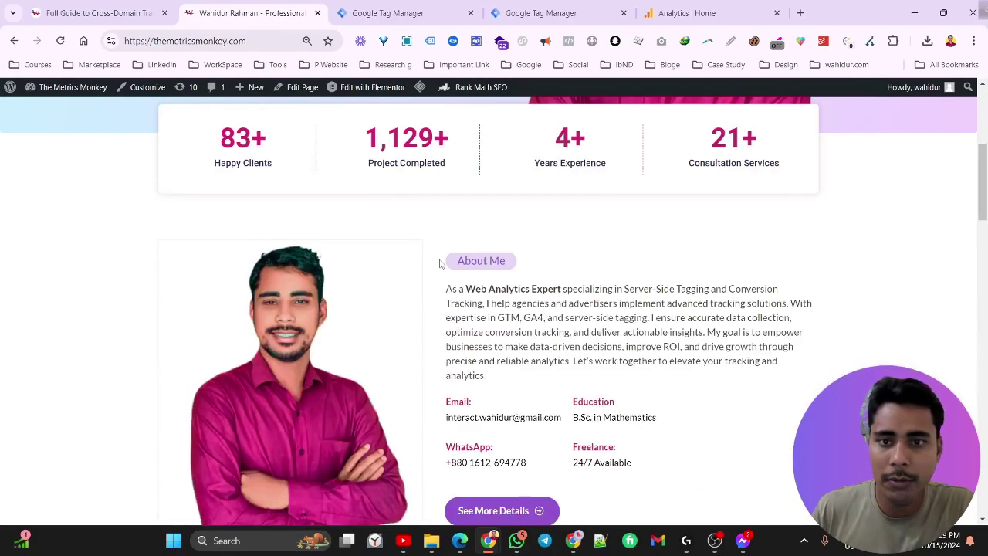
scroll(440, 264, up, 4)
key(ctrl+shift+Tab)
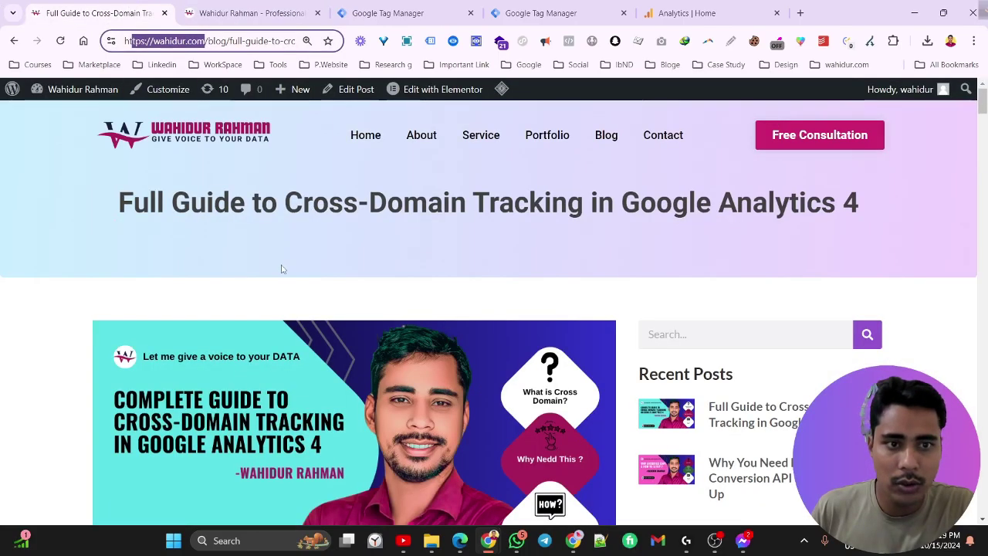
click(379, 256)
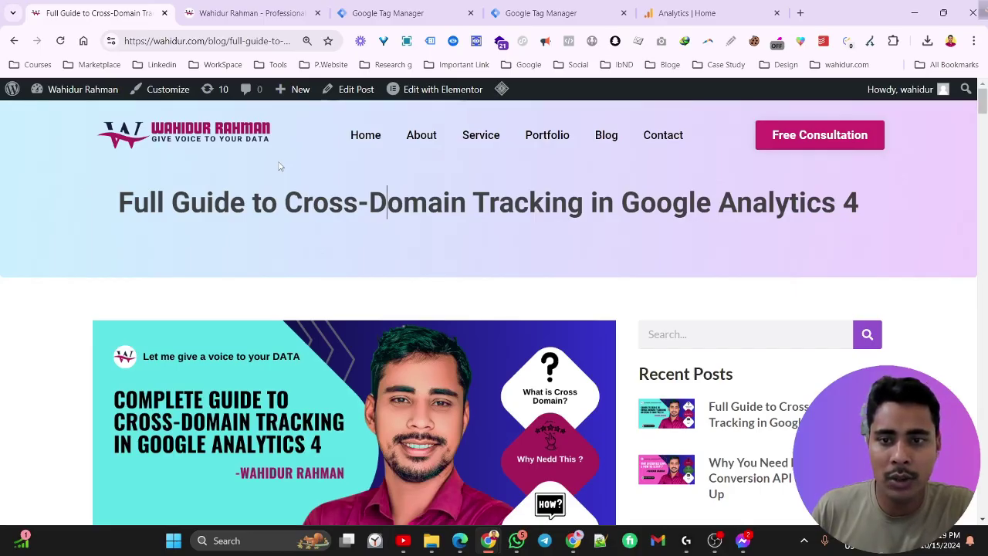
- Confirm the themetricsmonkey.com container's GA4 Config tag uses G-CKQZ8XGK4L, then go to Analytics home
click(386, 13)
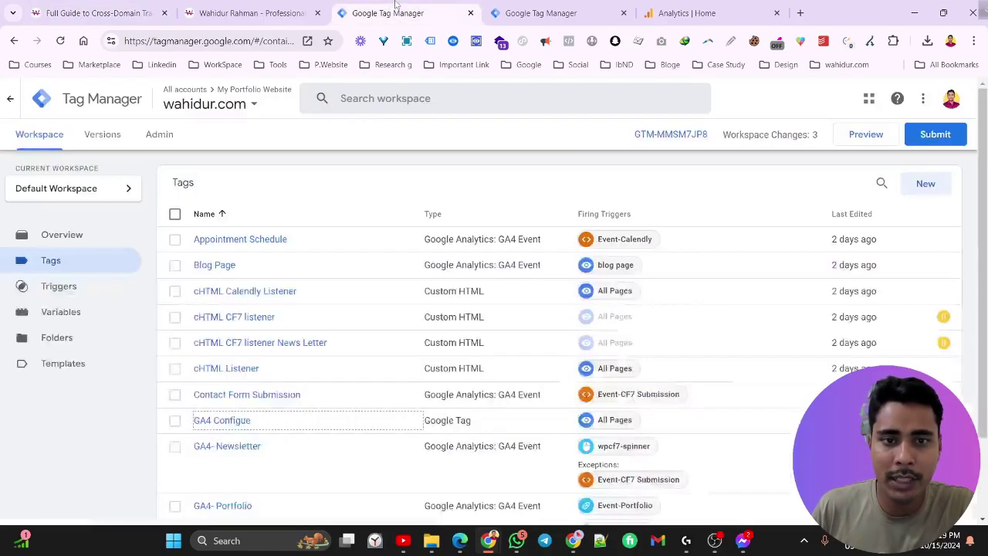
scroll(220, 351, down, 2)
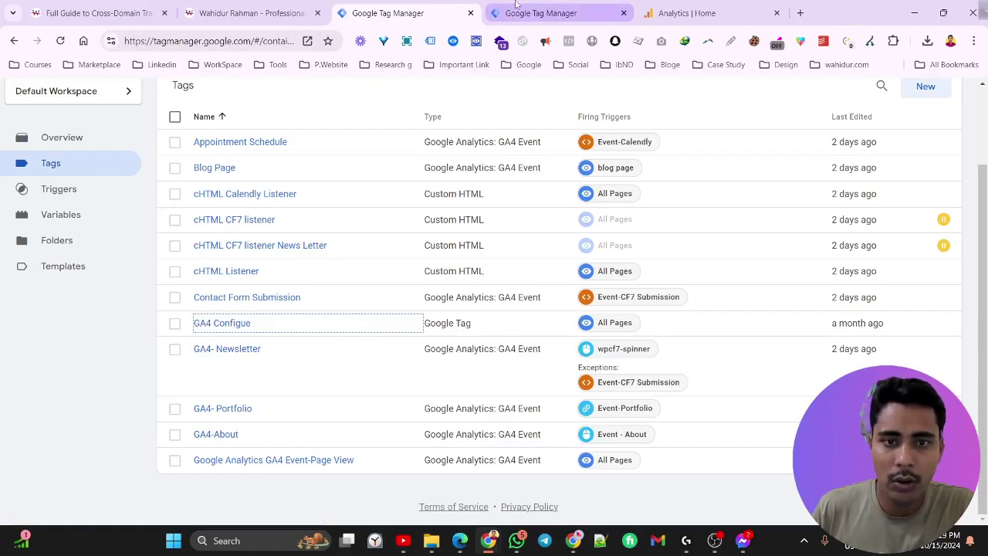
click(540, 12)
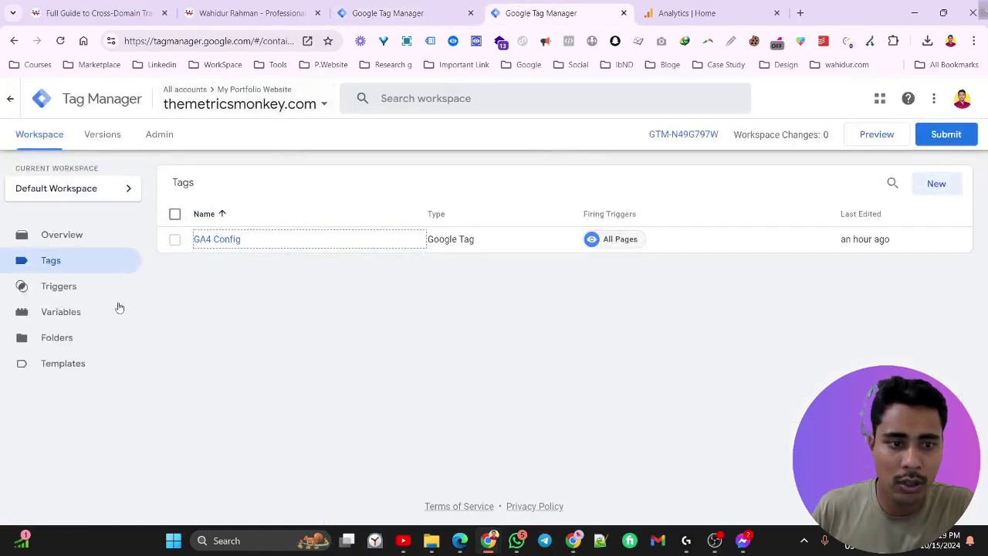
click(230, 242)
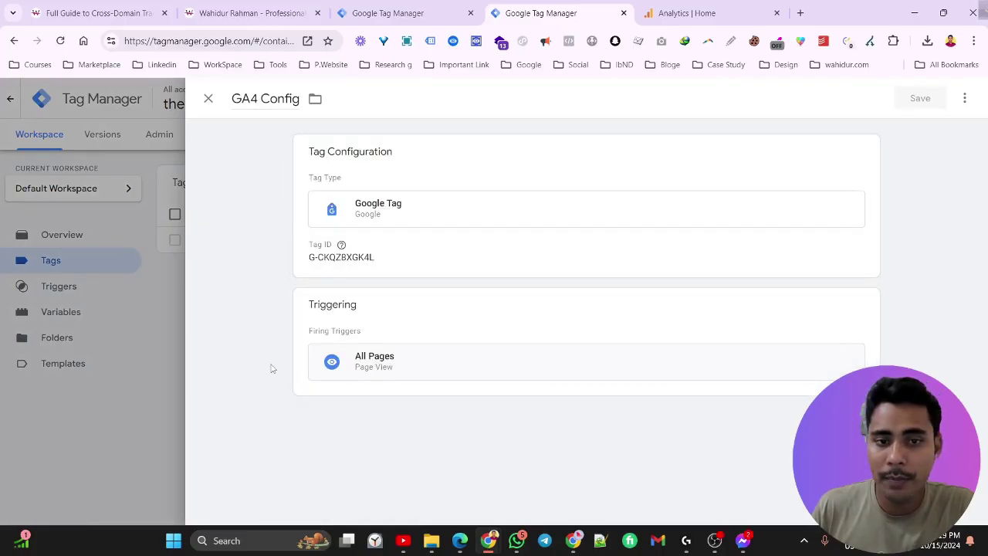
click(208, 98)
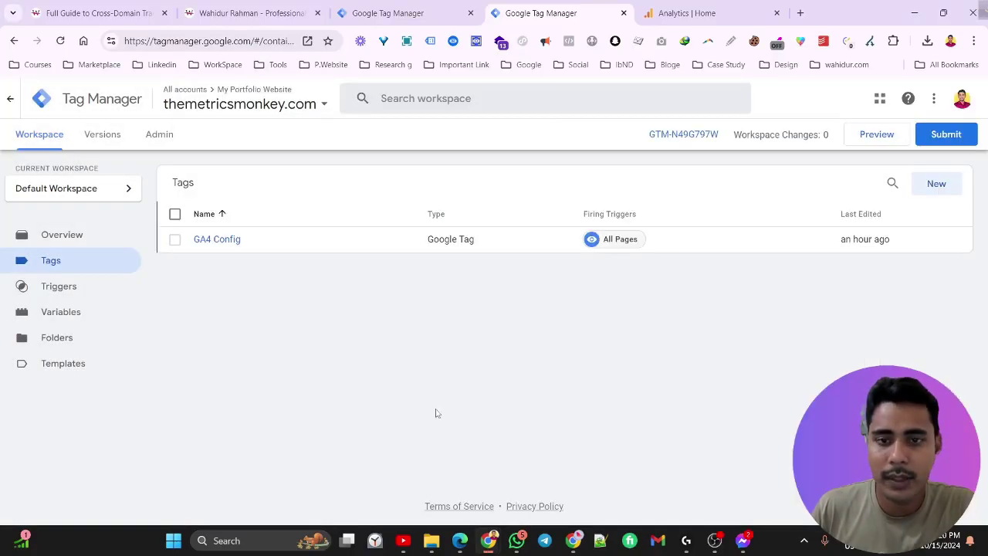
click(651, 13)
- Open Admin and go to Data streams under Data collection and modification for wahidur.com
scroll(77, 381, down, 3)
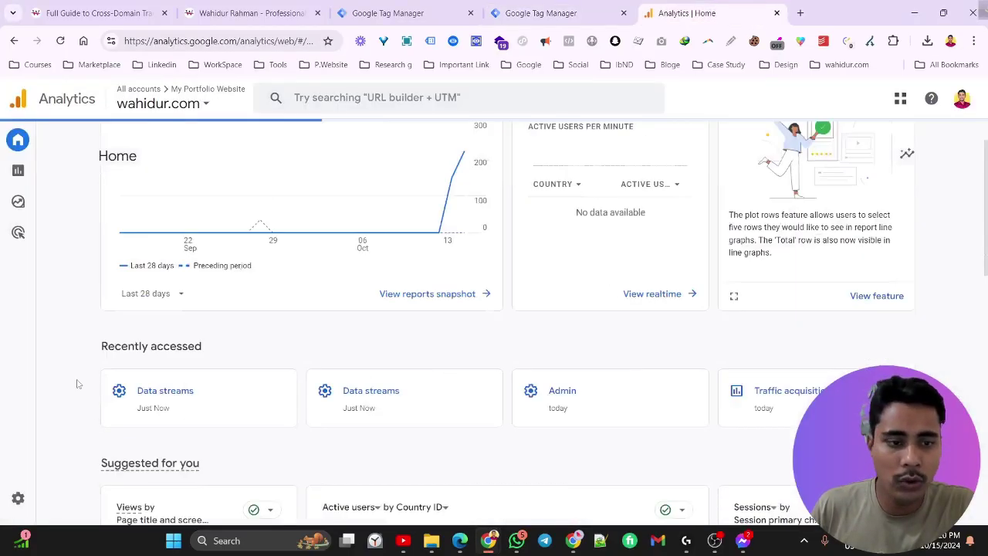
mouse_move(50, 498)
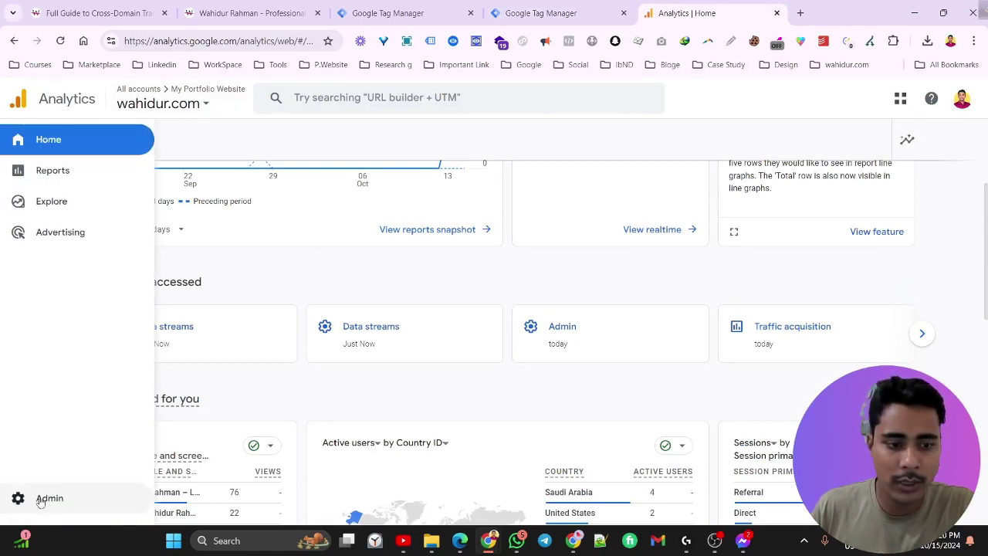
click(44, 499)
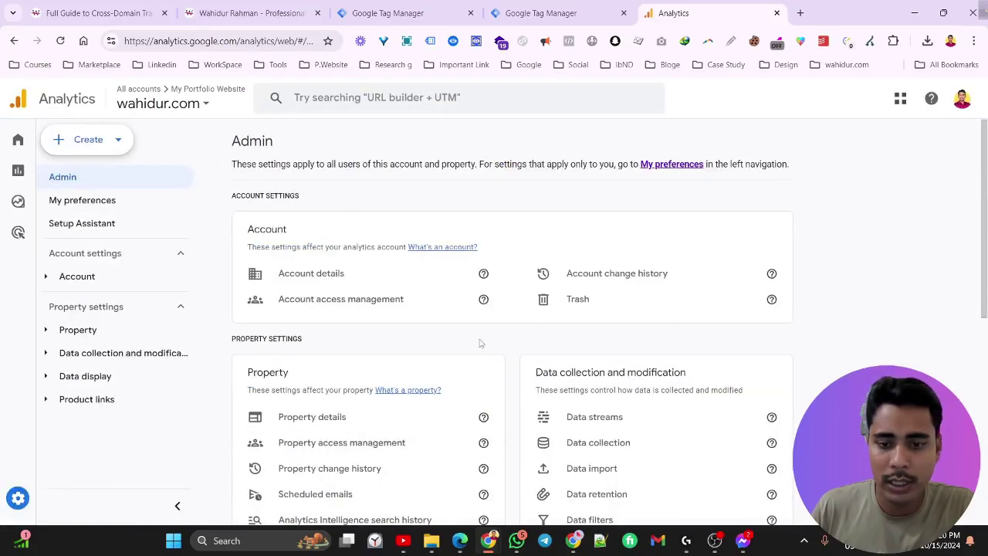
scroll(510, 324, down, 2)
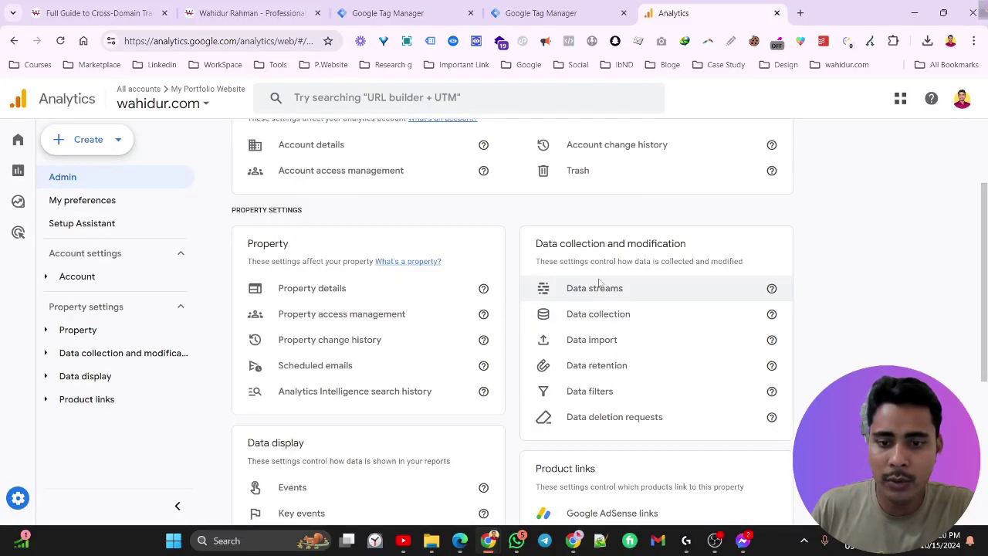
click(608, 292)
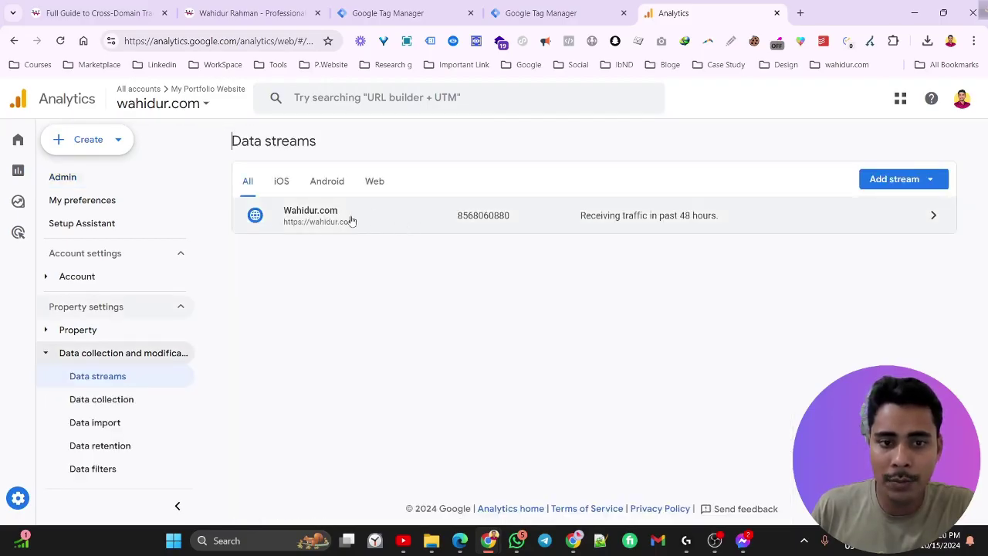
- Open the Wahidur.com web stream's Google tag settings and reach Configure your domains
click(415, 225)
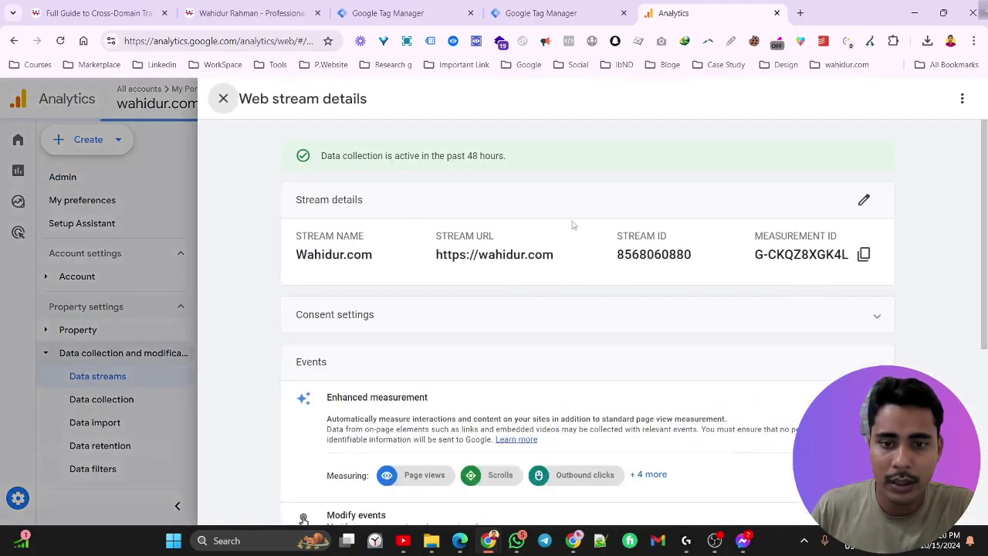
scroll(535, 270, down, 5)
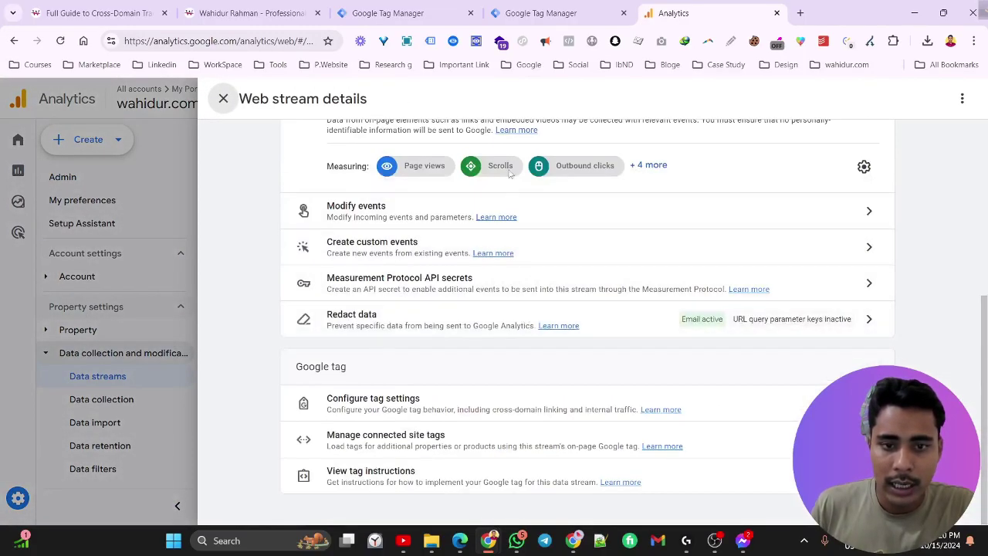
scroll(525, 315, up, 4)
scroll(511, 200, down, 2)
scroll(511, 201, down, 2)
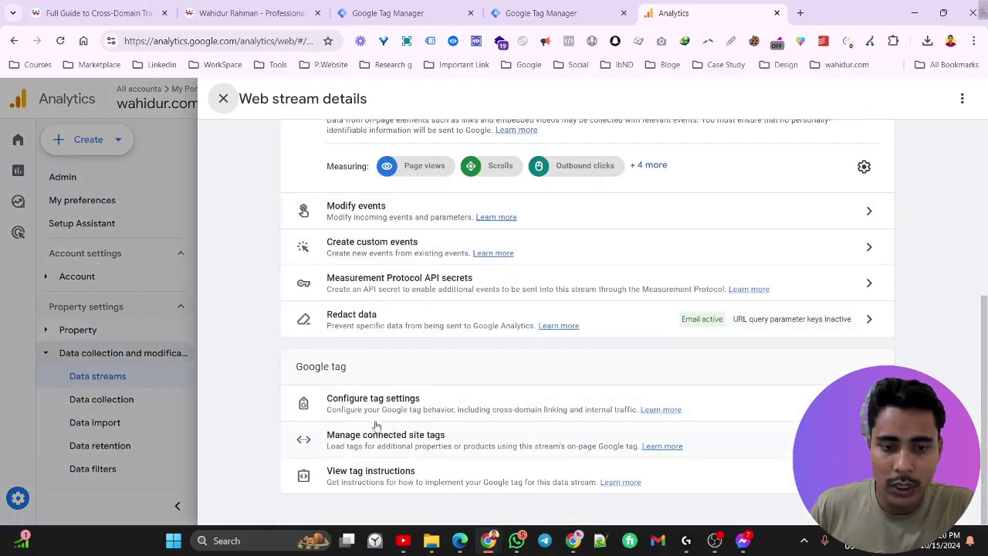
click(460, 410)
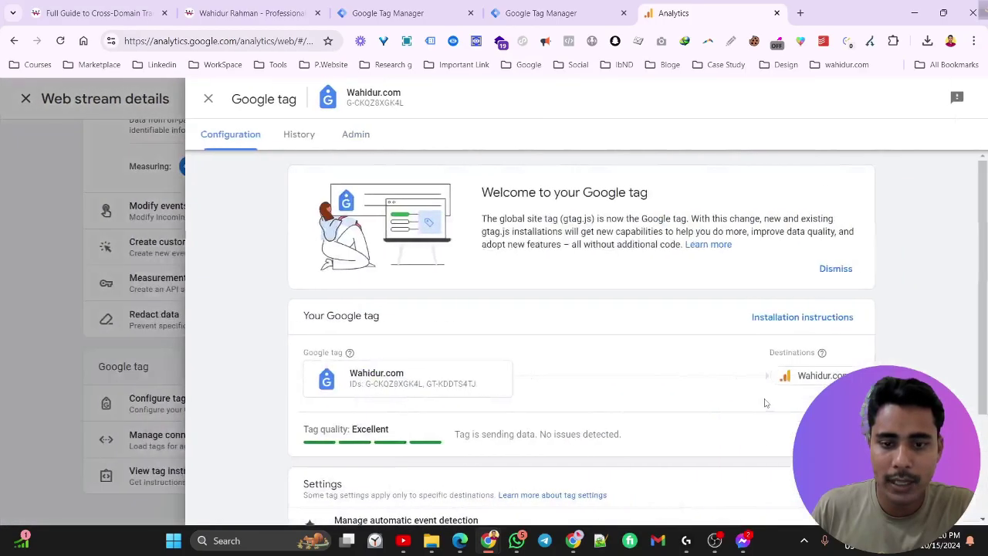
scroll(553, 303, down, 2)
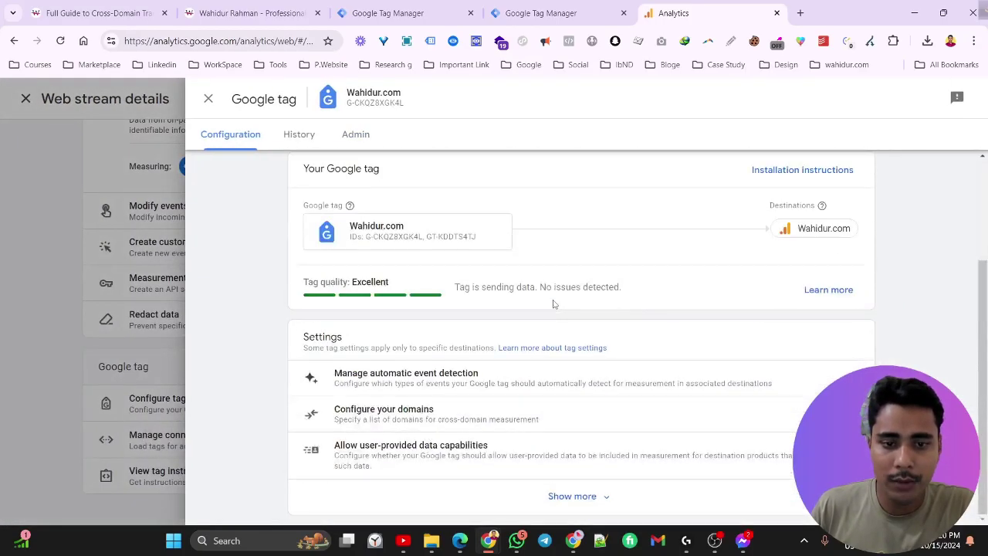
click(422, 417)
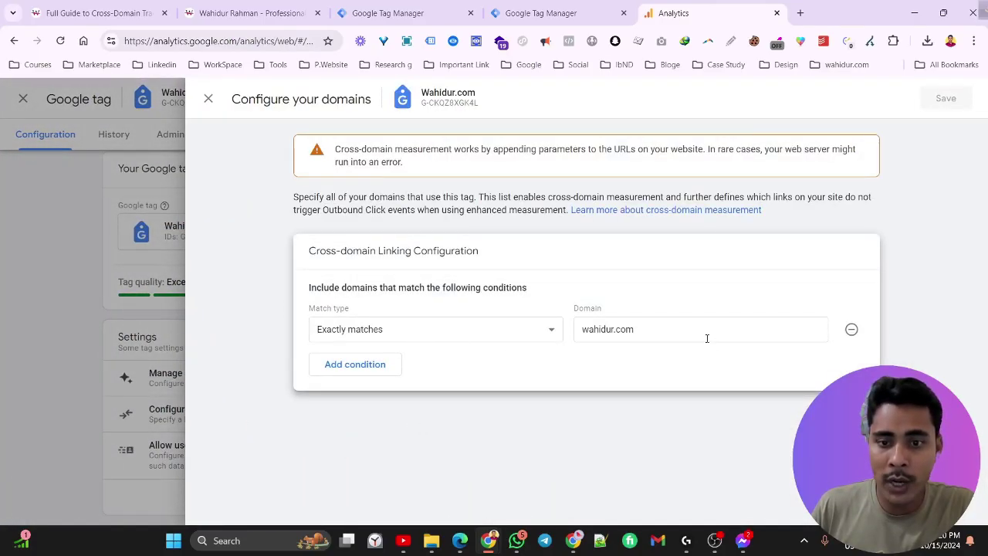
- Copy the themetricsmonkey.com domain from the site's address bar
click(239, 13)
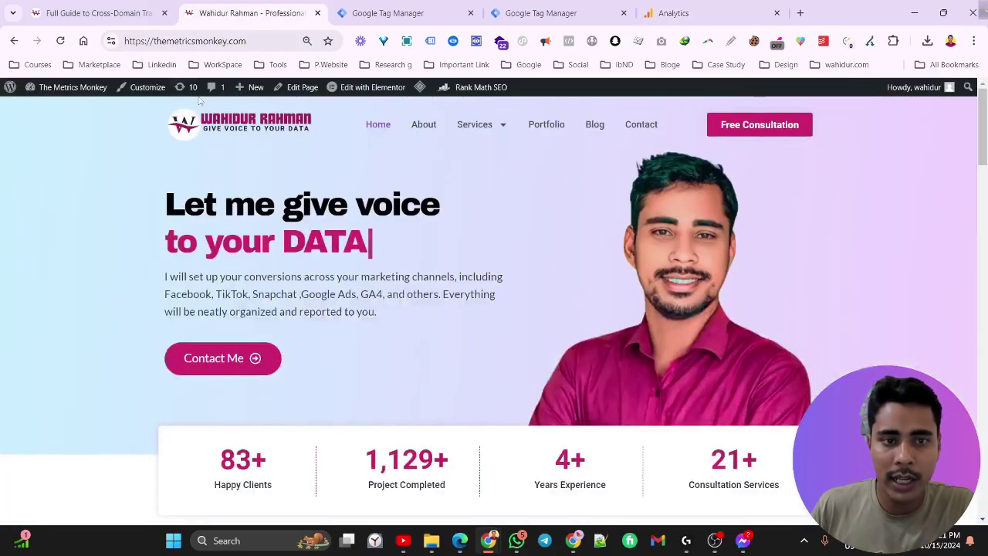
drag(255, 42, 154, 41)
key(ctrl+c)
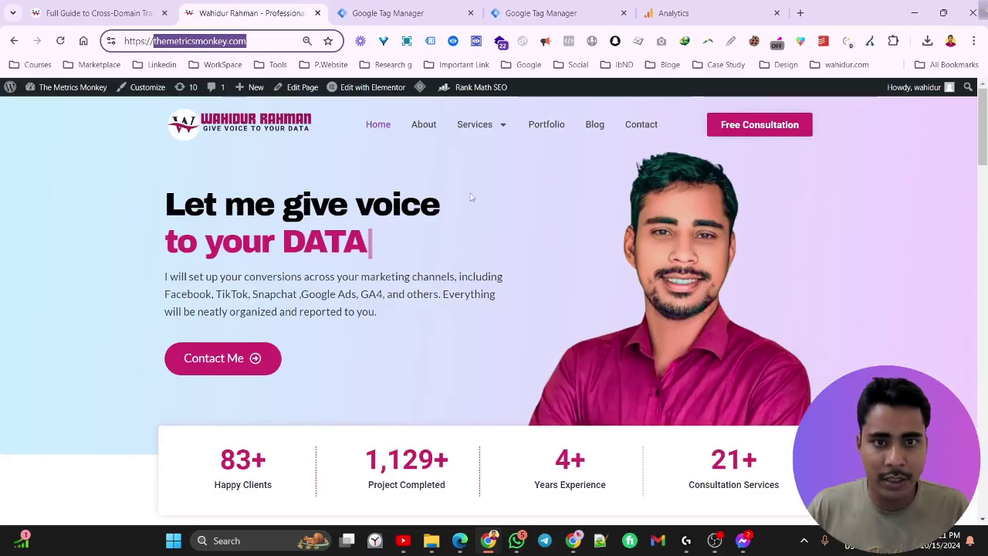
click(660, 8)
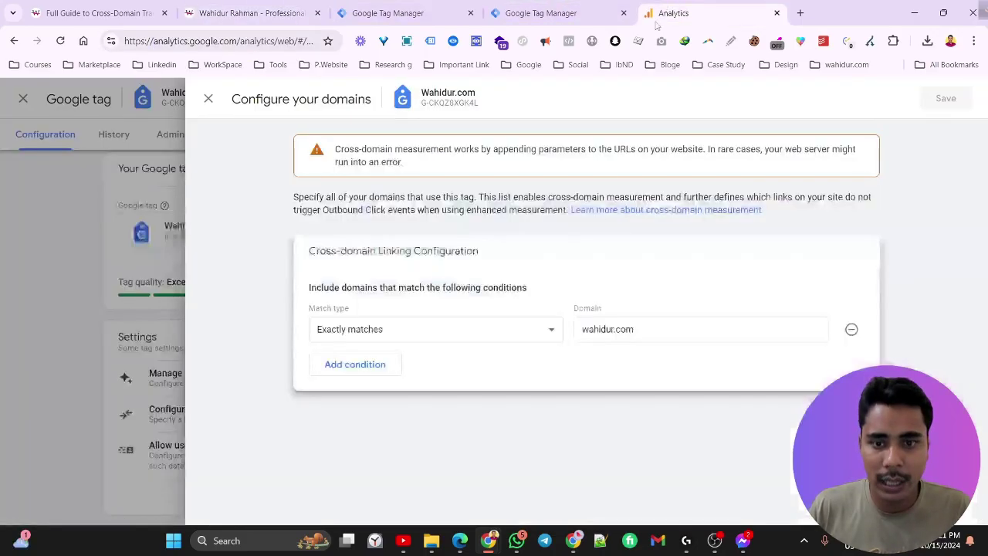
- Add an Exactly matches condition for themetricsmonkey.com, save, and return to Data streams
click(357, 368)
click(360, 360)
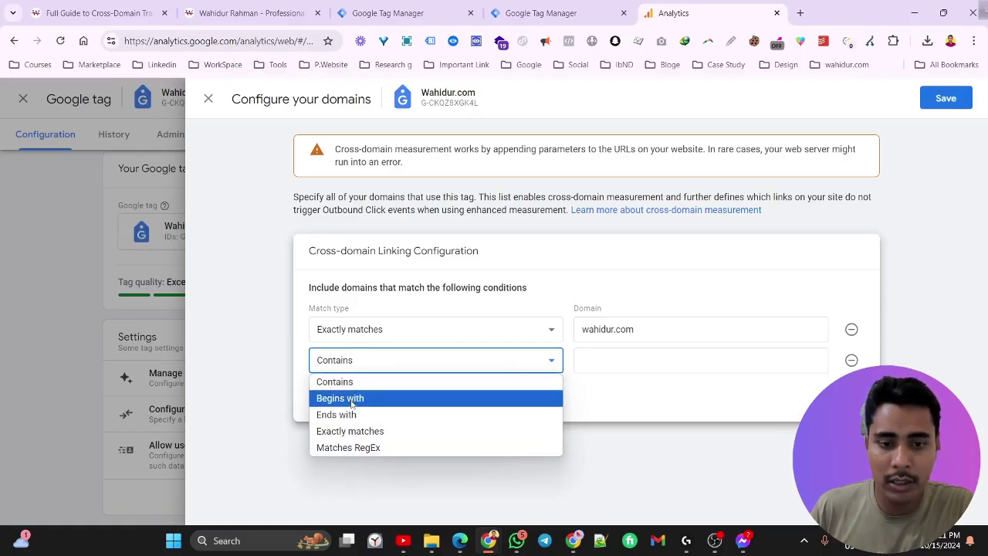
click(366, 447)
click(366, 370)
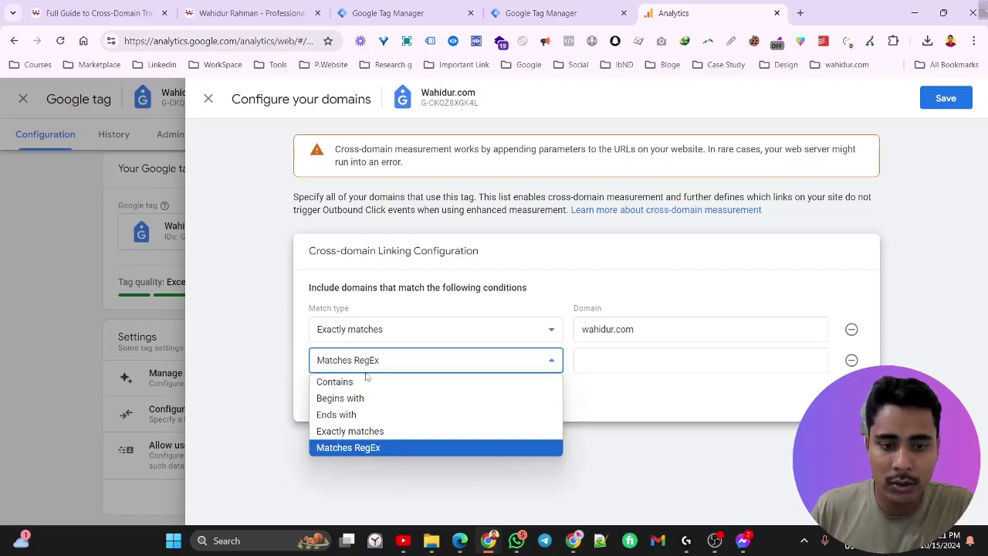
click(363, 431)
click(607, 363)
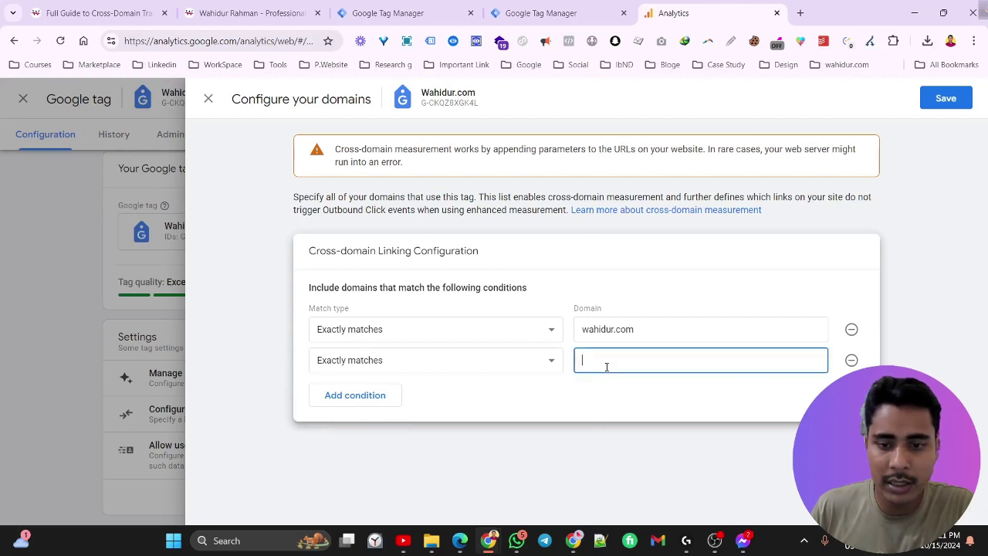
key(ctrl+v)
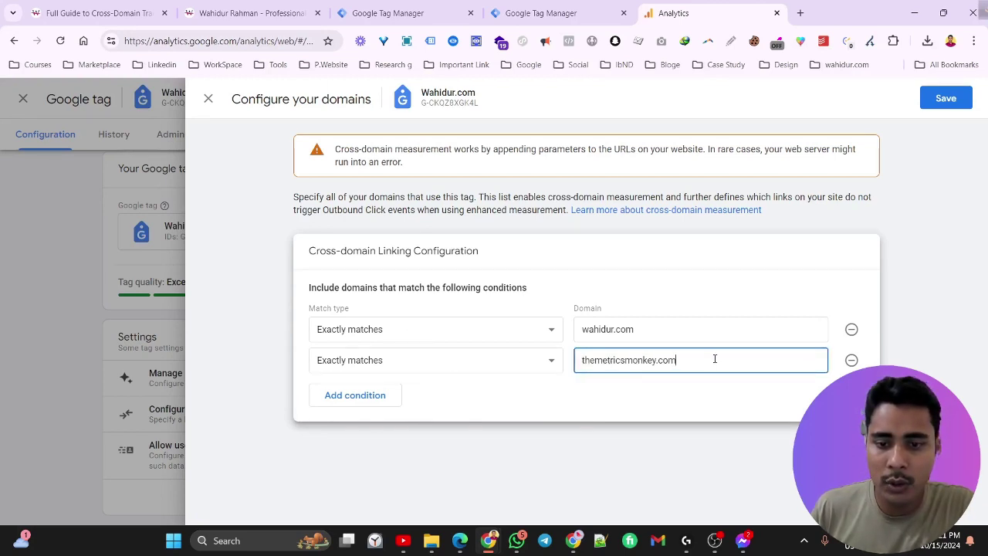
click(942, 105)
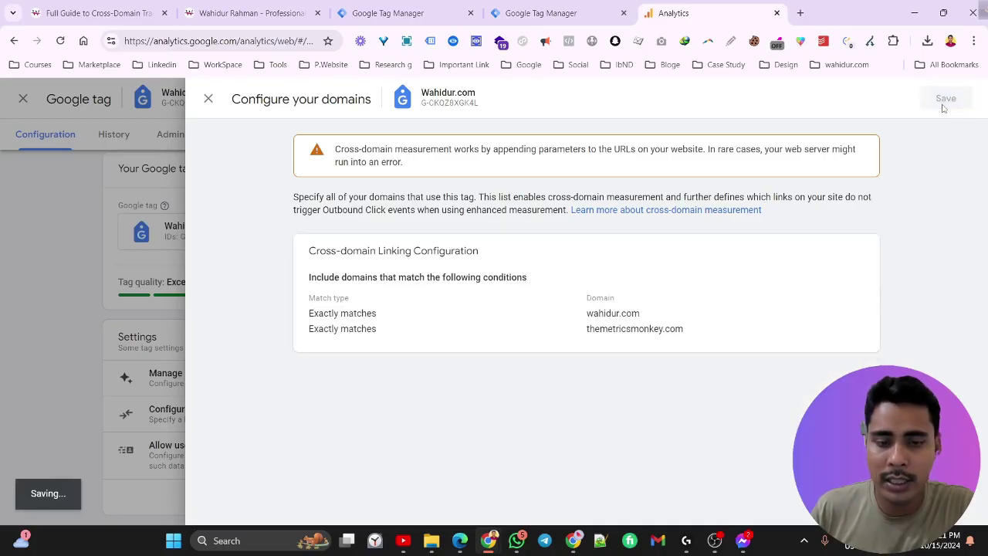
key(Escape)
key(Escape)
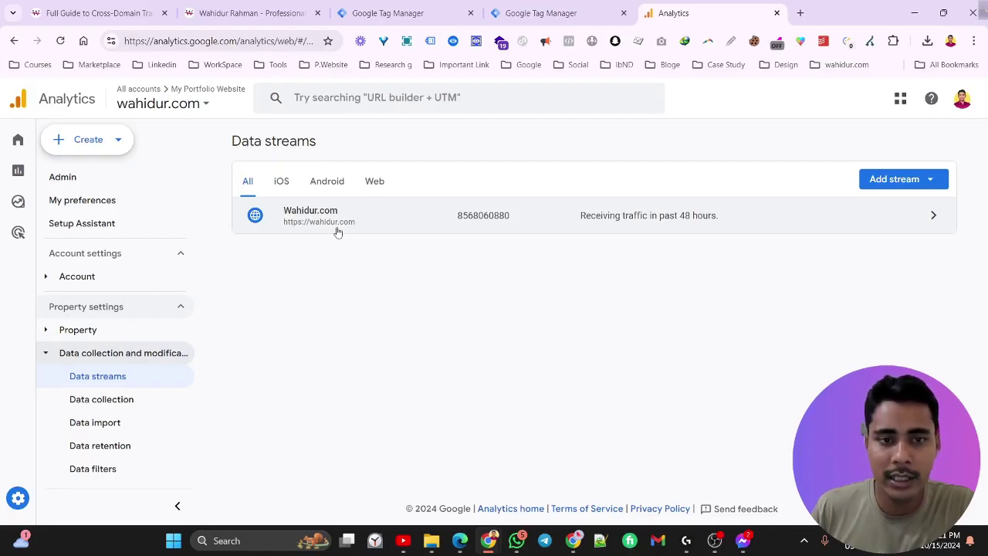
key(alt+Tab)
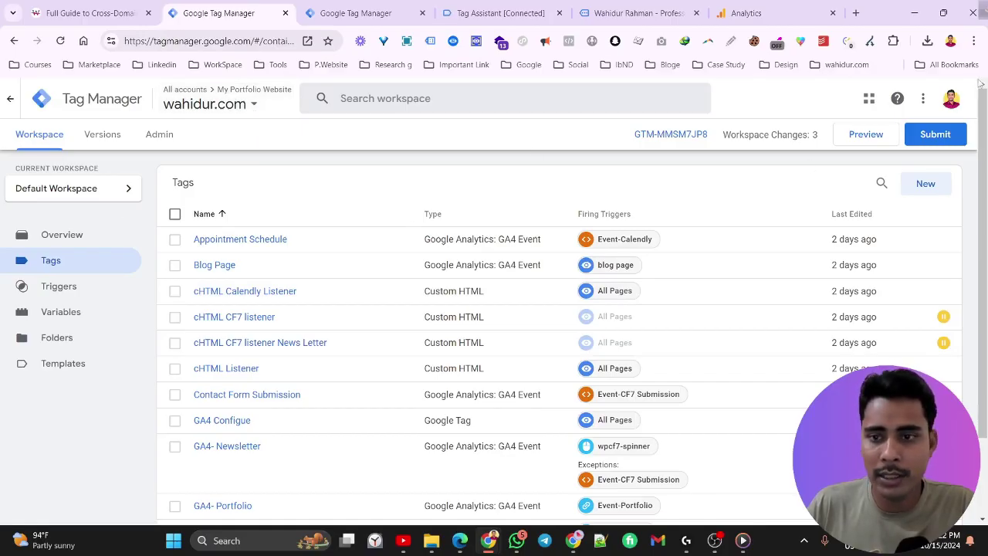
click(866, 135)
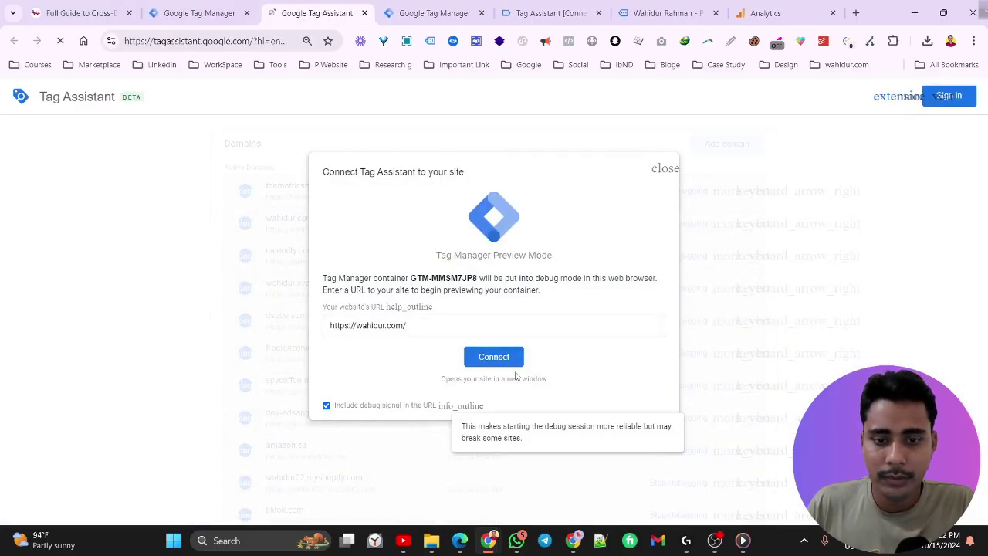
- Connect Tag Assistant to wahidur.com and scroll down to the footer's themetricsmonkey.com link
click(511, 360)
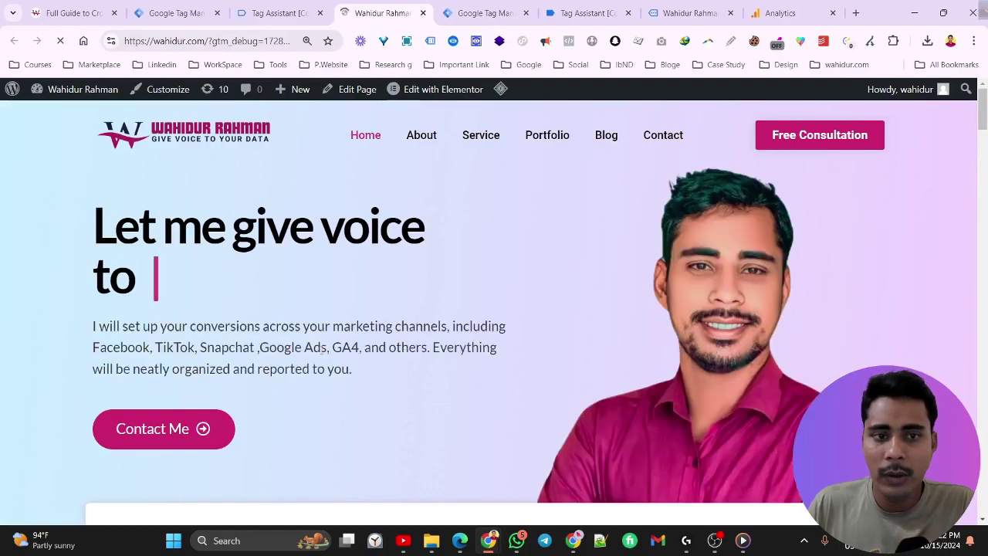
scroll(453, 319, down, 10)
scroll(453, 324, down, 15)
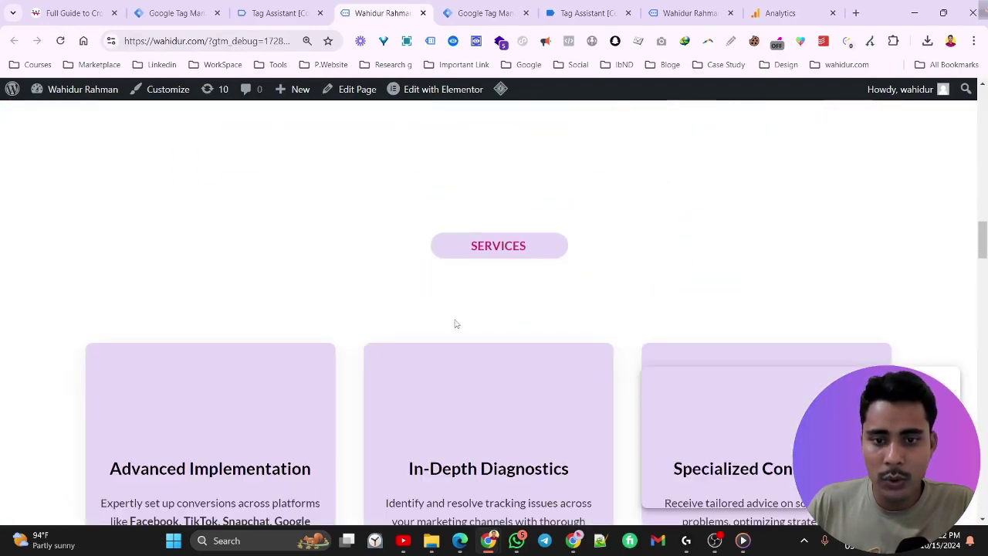
scroll(455, 332, down, 6)
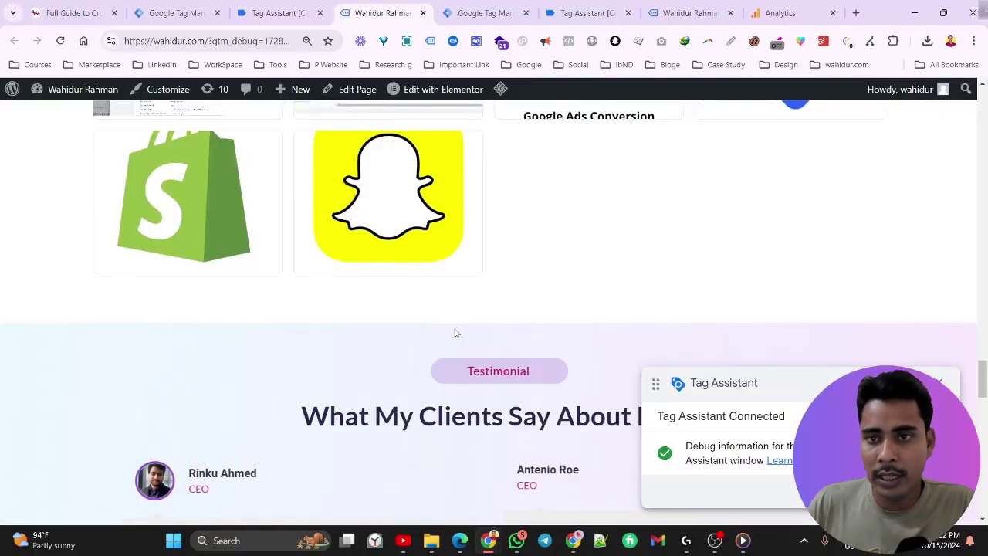
scroll(455, 333, down, 10)
scroll(455, 337, down, 4)
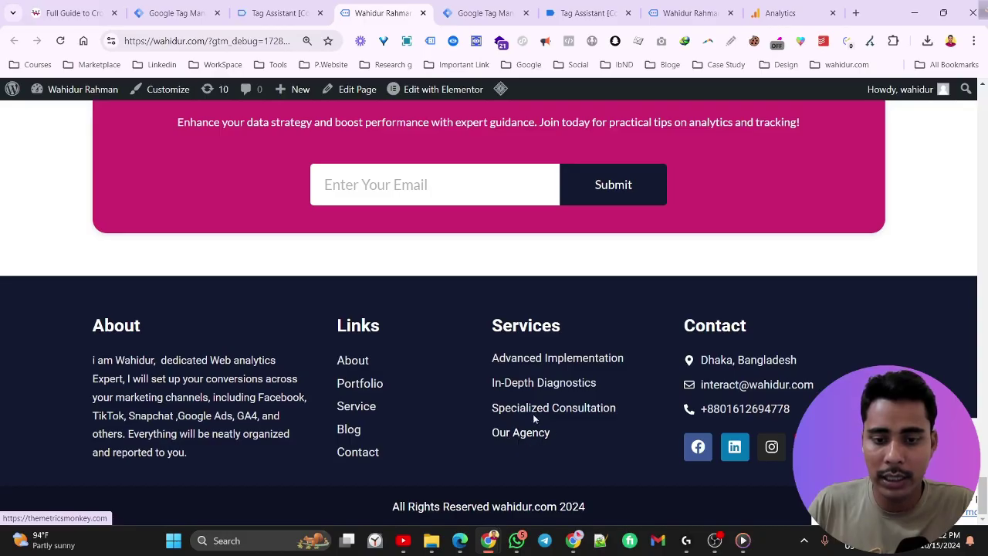
- Follow the Our Agency footer link and highlight the _gl parameter in the themetricsmonkey.com URL
click(519, 435)
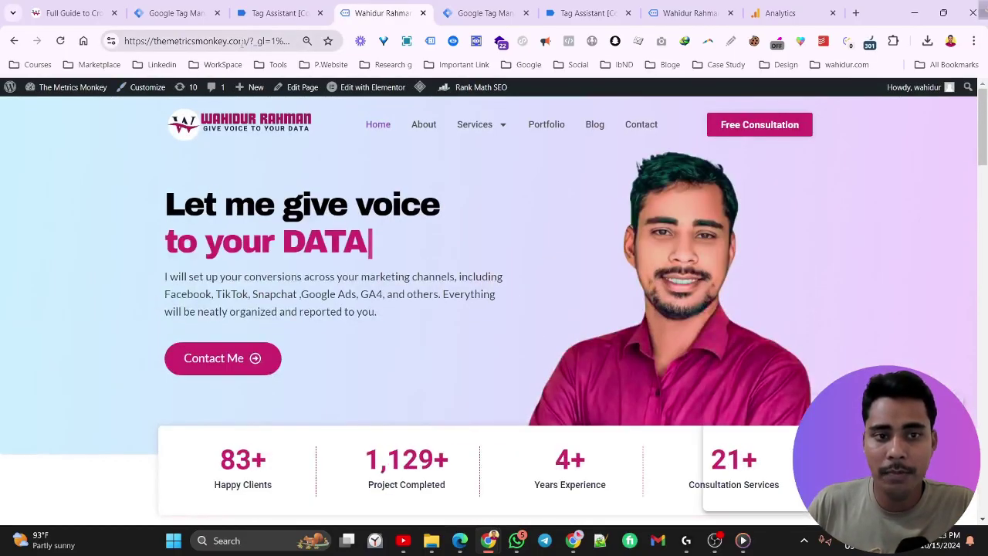
scroll(265, 147, down, 2)
click(281, 41)
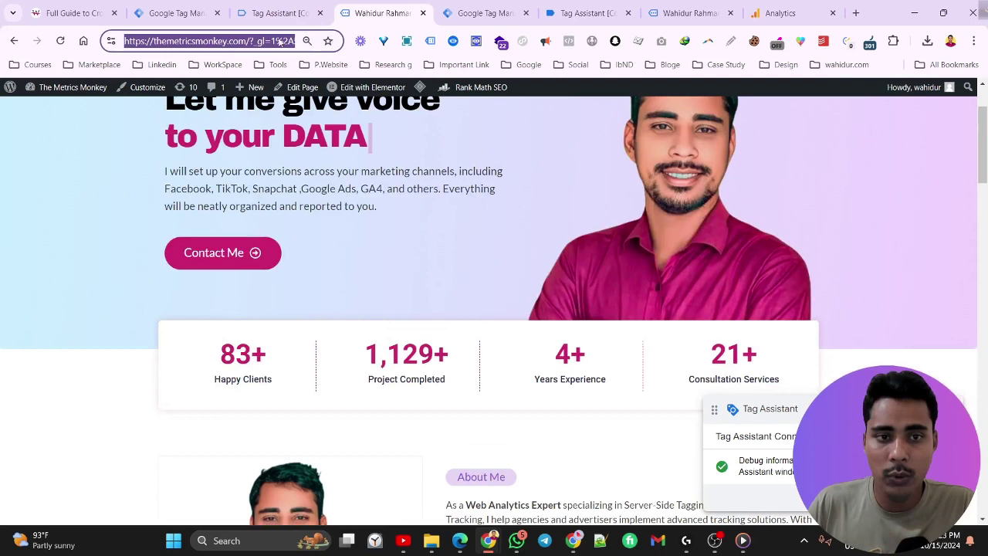
click(254, 41)
drag(255, 41, 300, 41)
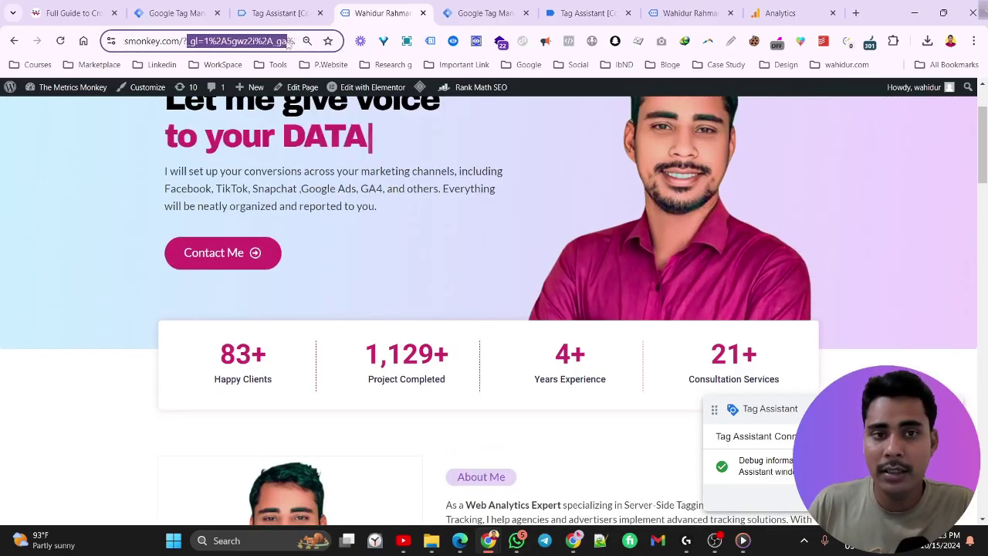